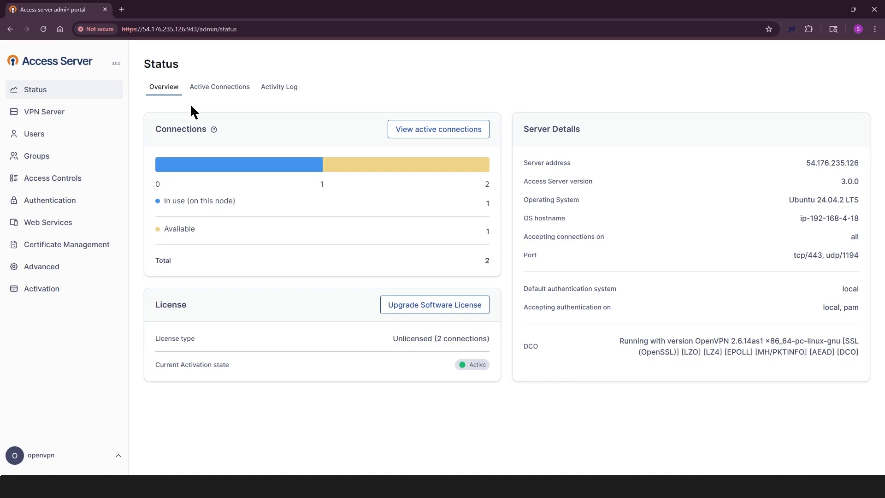
Check the Active Connections list and its filter, then the Activity Log and its filter
left_click(221, 88)
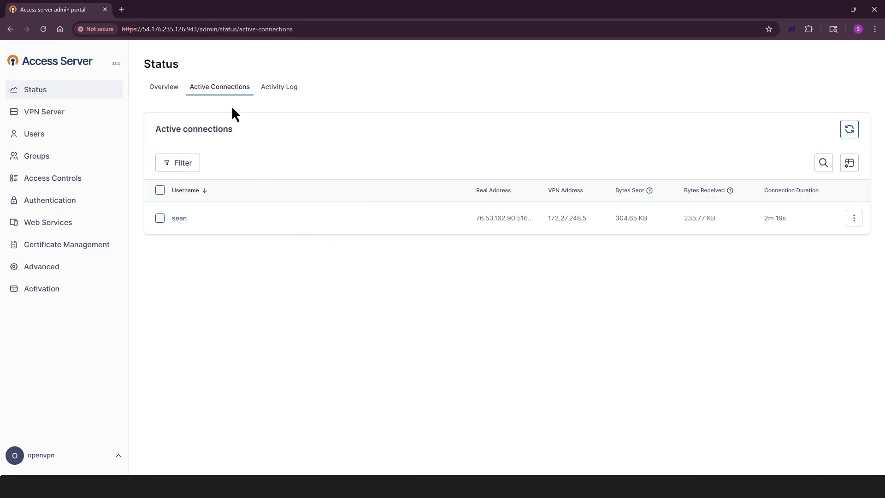
left_click(182, 164)
left_click(281, 96)
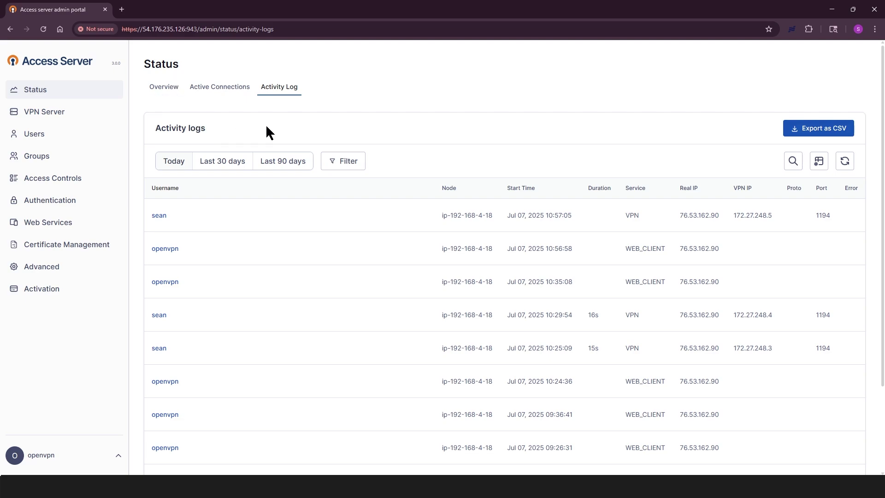
left_click(334, 170)
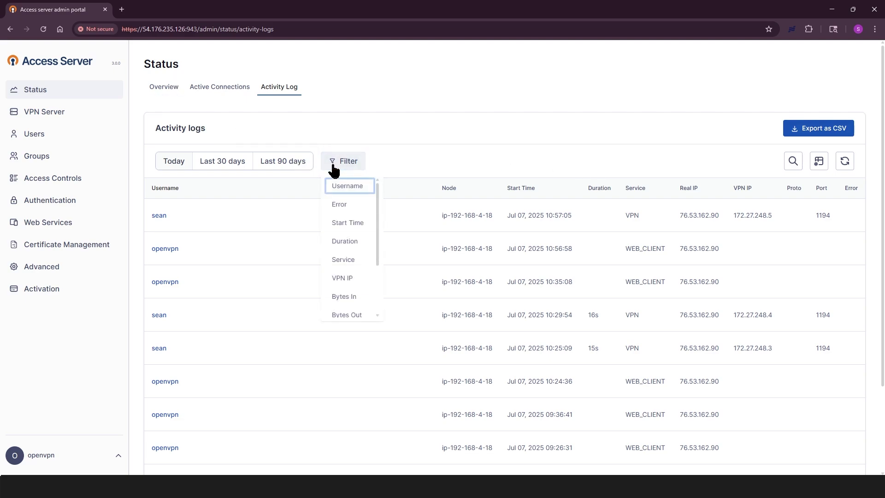
key("Escape")
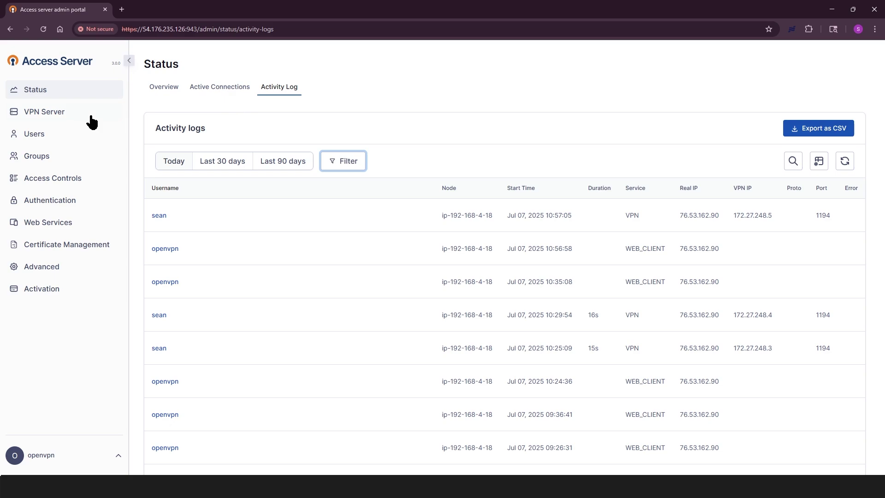
Review VPN Server network settings and the interface list unchanged, then Subnets and Clustering & Failover
left_click(60, 115)
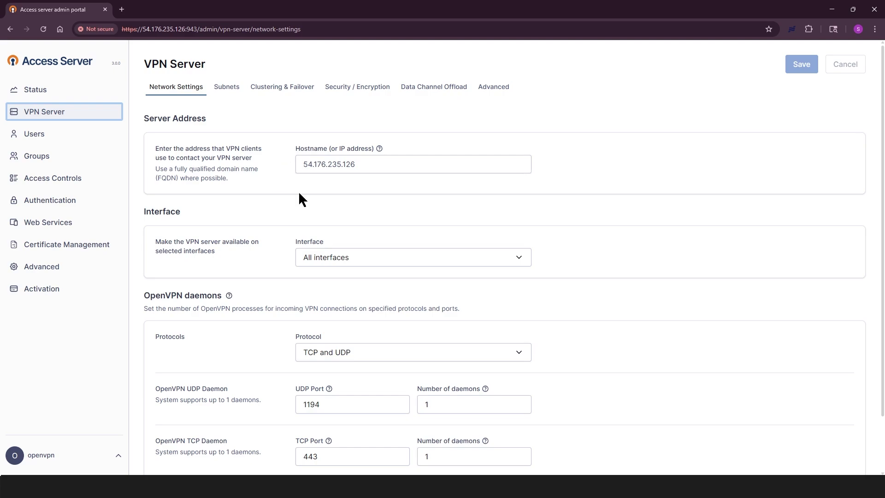
left_click(340, 261)
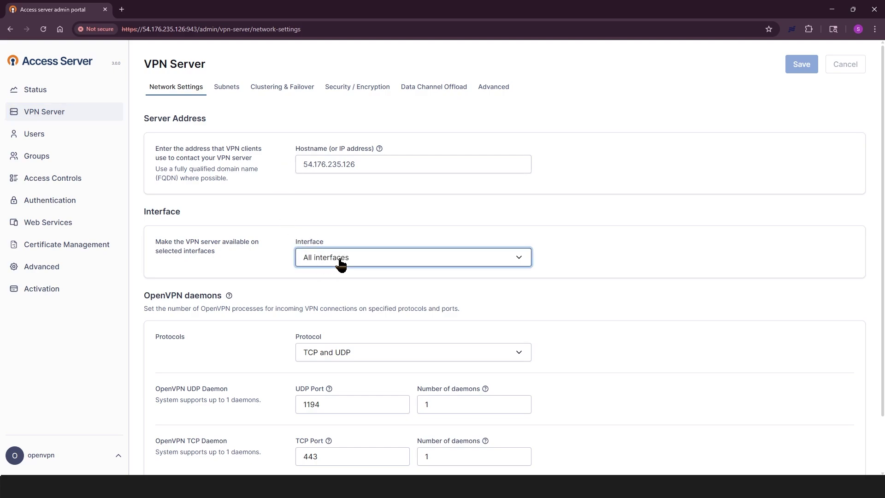
left_click(341, 264)
double_click(341, 264)
scroll(275, 246, "down", 2)
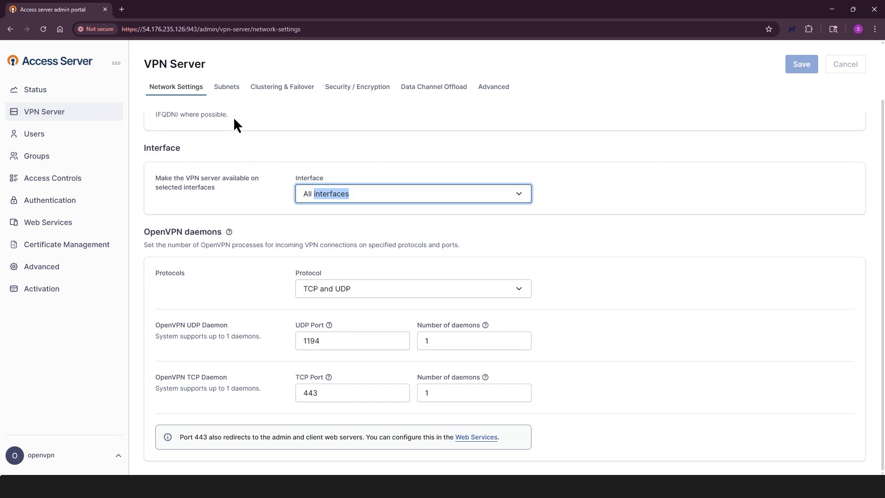
left_click(227, 88)
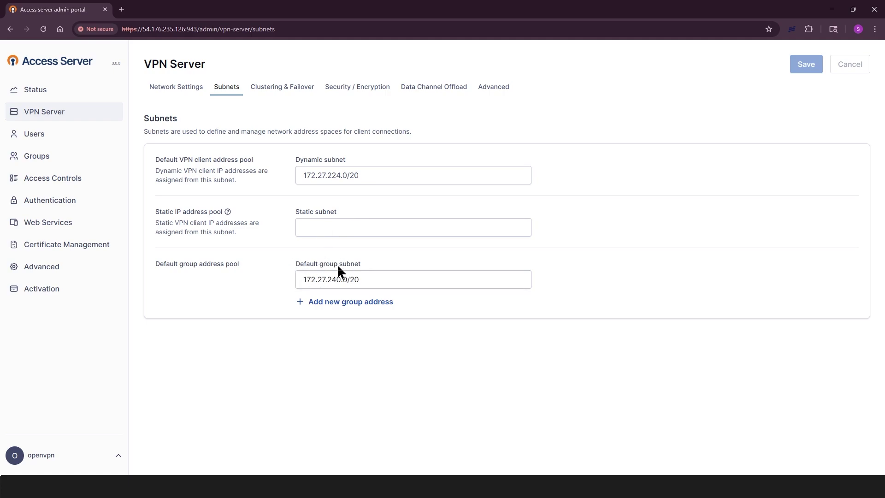
left_click(268, 90)
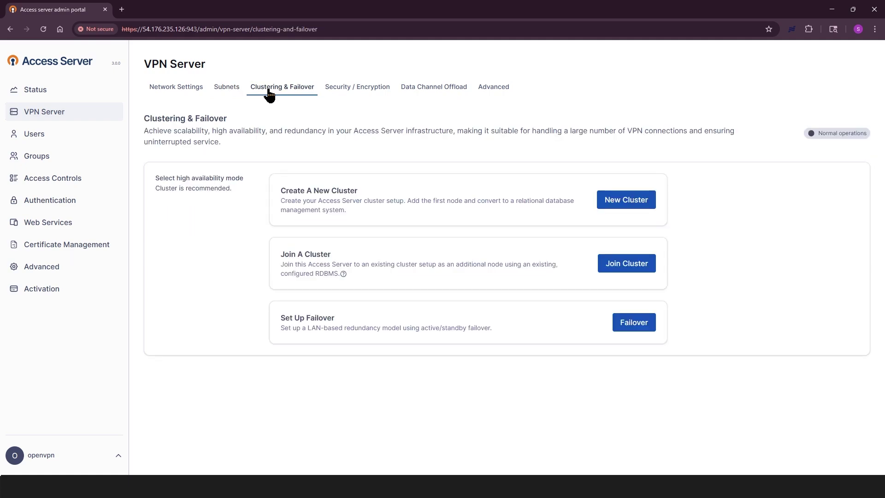
Review Security / Encryption, keeping minimum TLS 1.2 and TLS Crypt / TLS Crypt v2
left_click(361, 93)
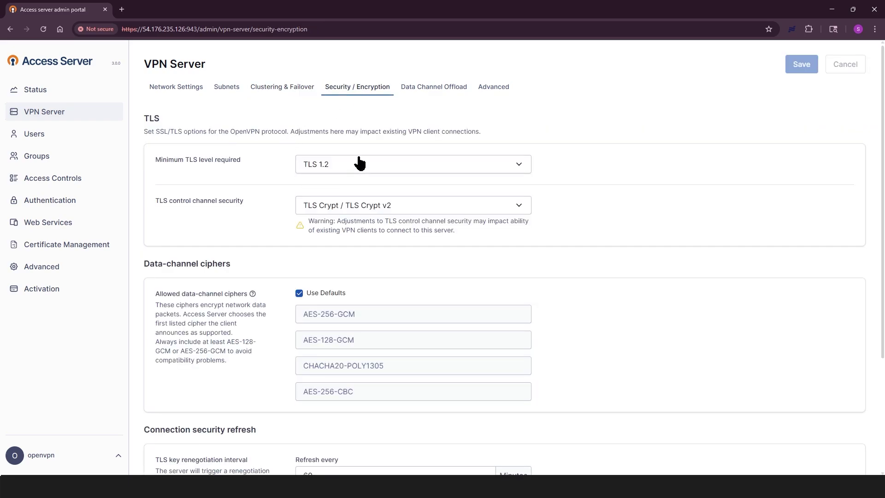
left_click(364, 169)
left_click(364, 169)
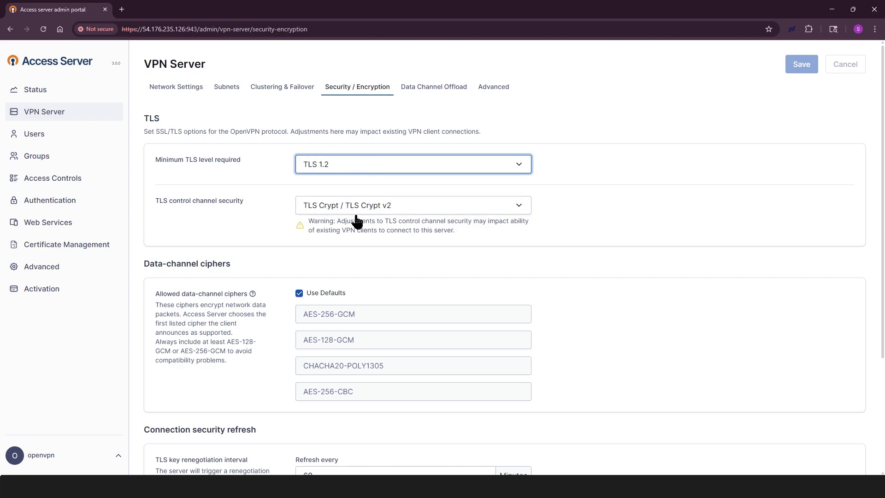
left_click(385, 212)
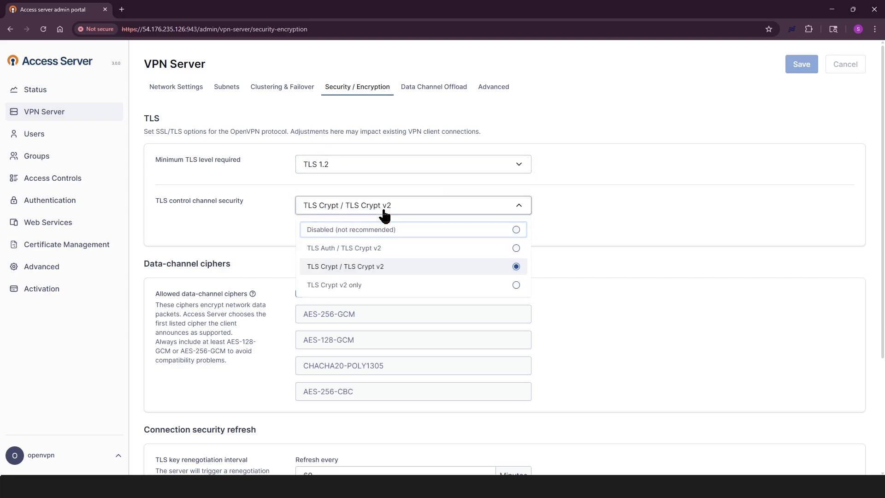
left_click(384, 214)
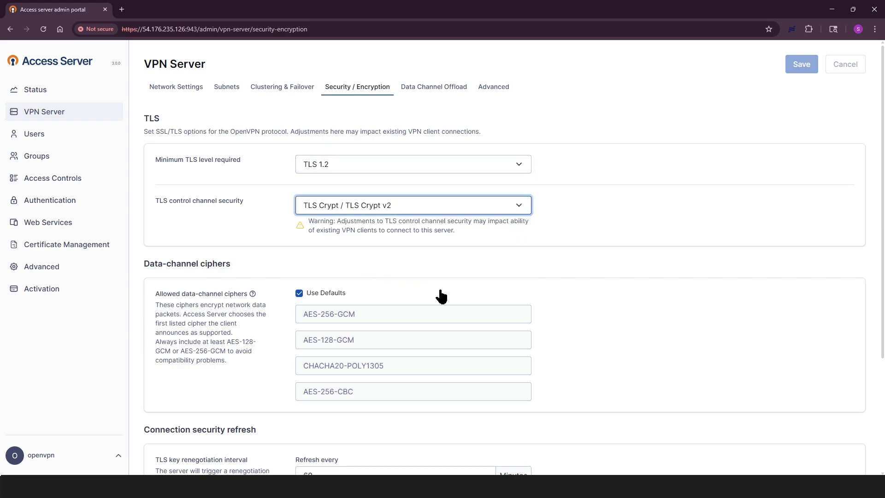
scroll(440, 296, "down", 3)
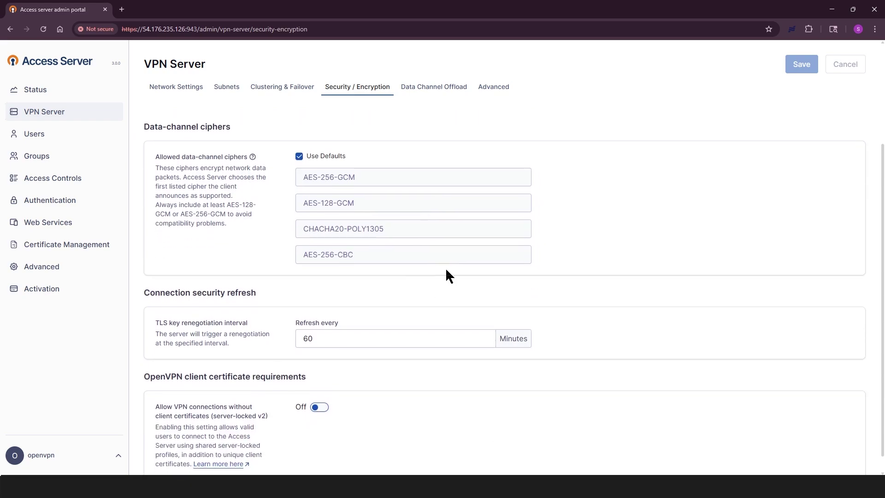
scroll(446, 303, "down", 1)
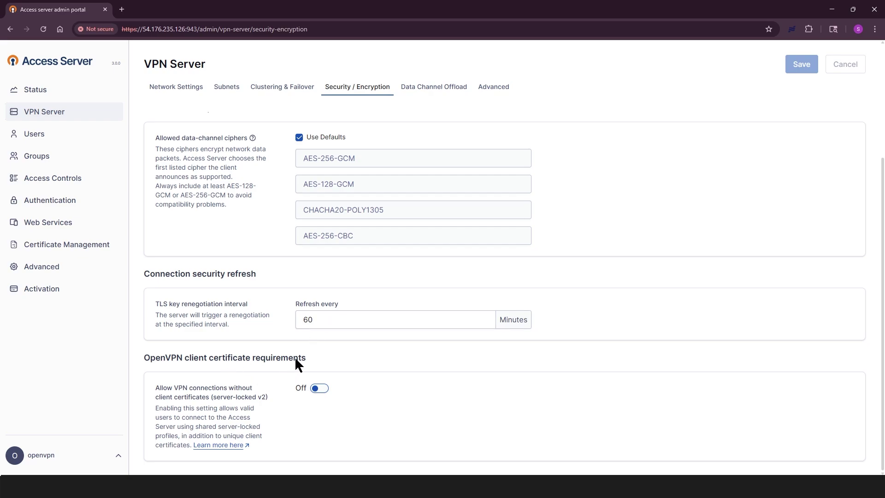
Leave connections without client certificates disallowed, then view Data Channel Offload with DCO in use
left_click(319, 390)
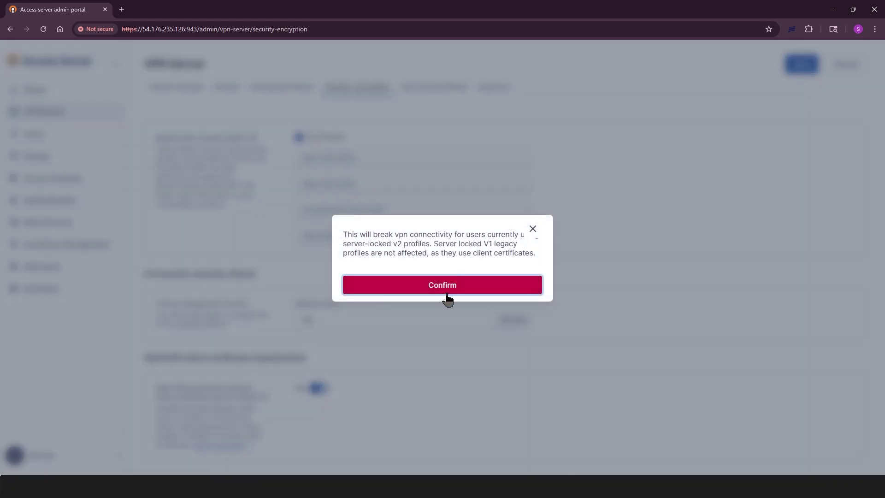
left_click(446, 290)
left_click(441, 92)
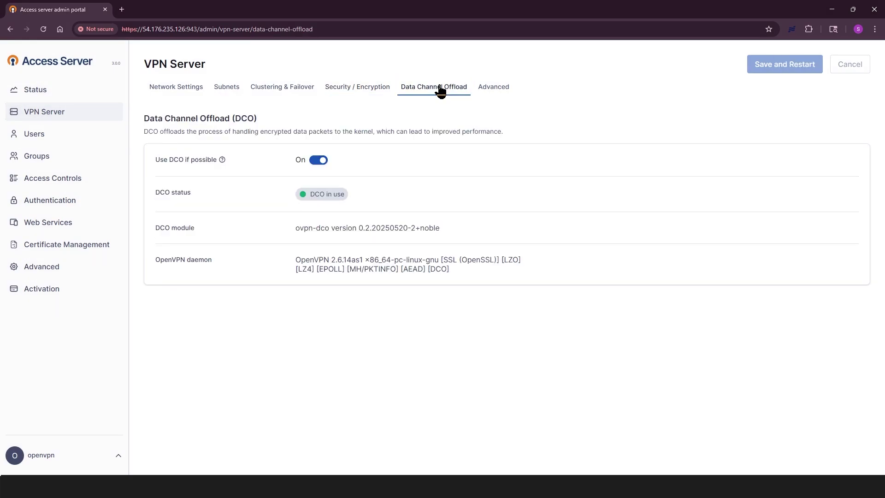
Scroll through the VPN Server Advanced settings, then show the Users list of four accounts
left_click(494, 95)
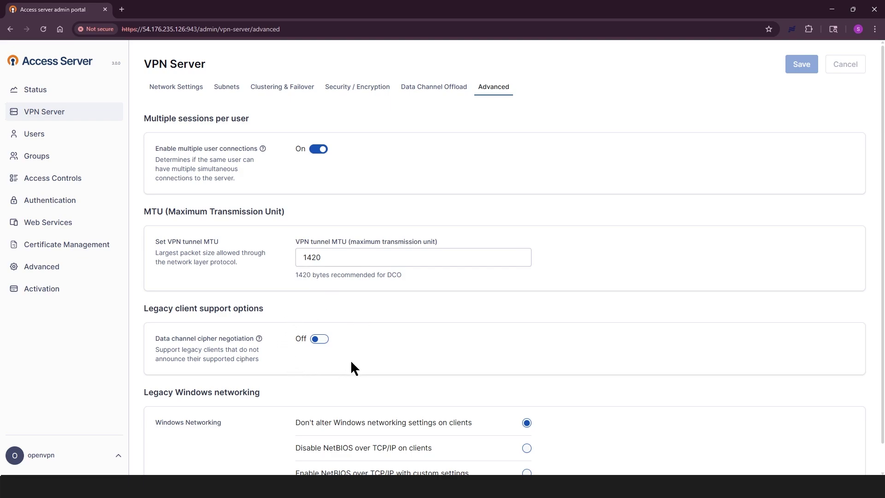
scroll(400, 374, "down", 1)
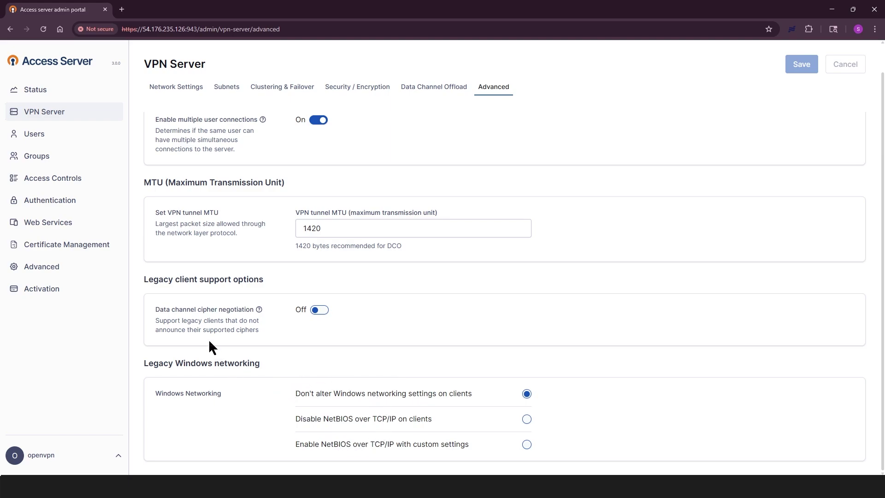
left_click(28, 135)
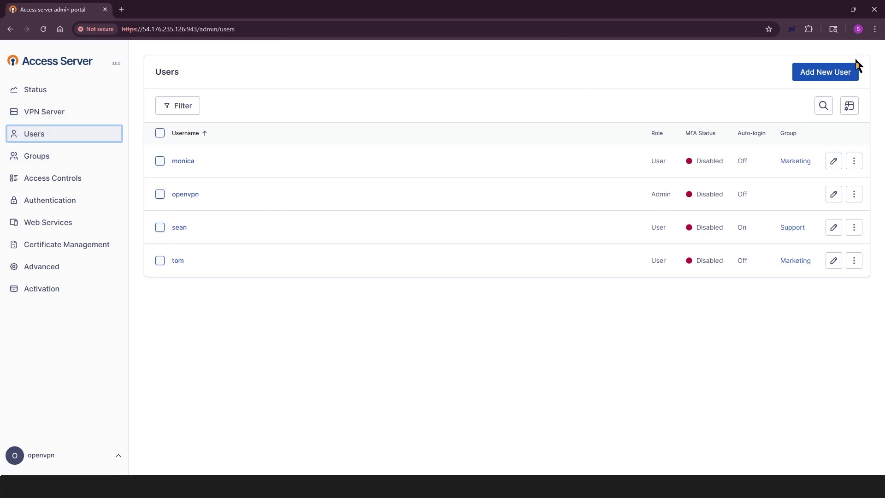
Open the Support user's settings, keeping group Support and auth method Local (default)
left_click(179, 227)
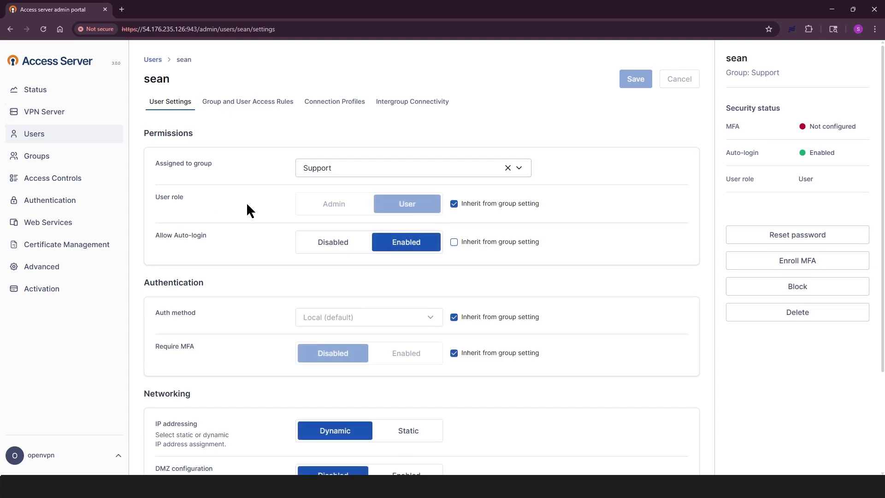
left_click(334, 168)
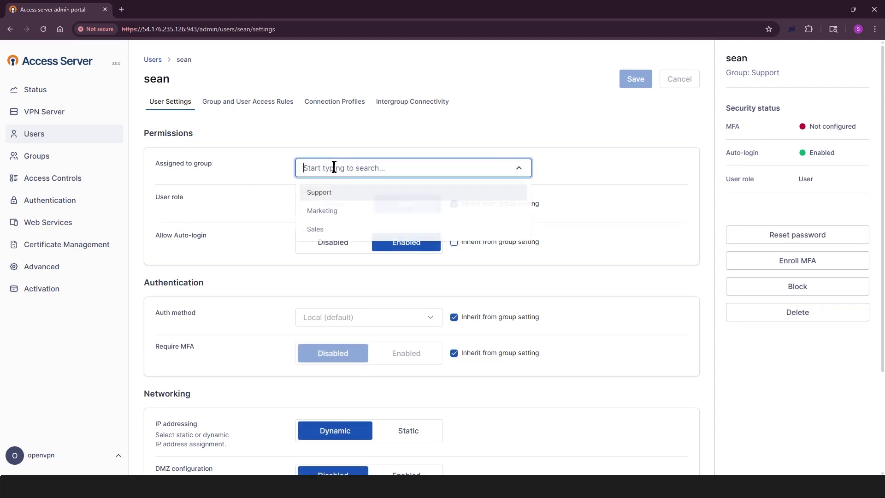
left_click(317, 193)
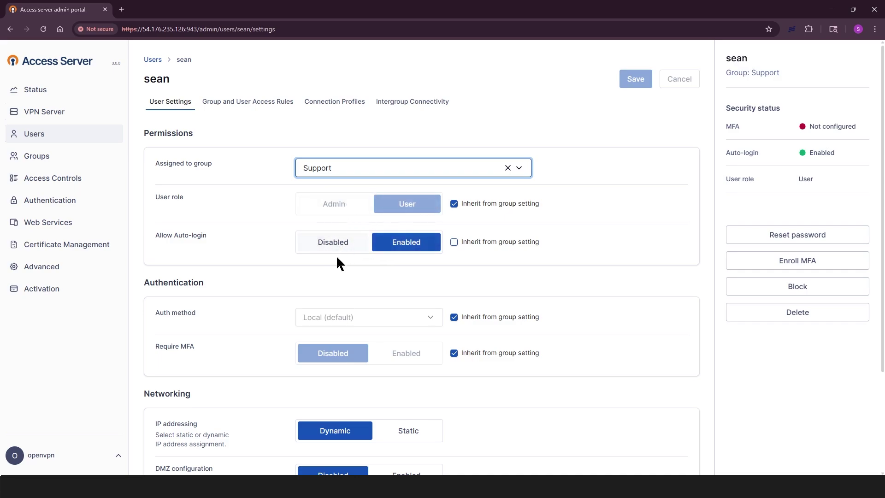
left_click(340, 318)
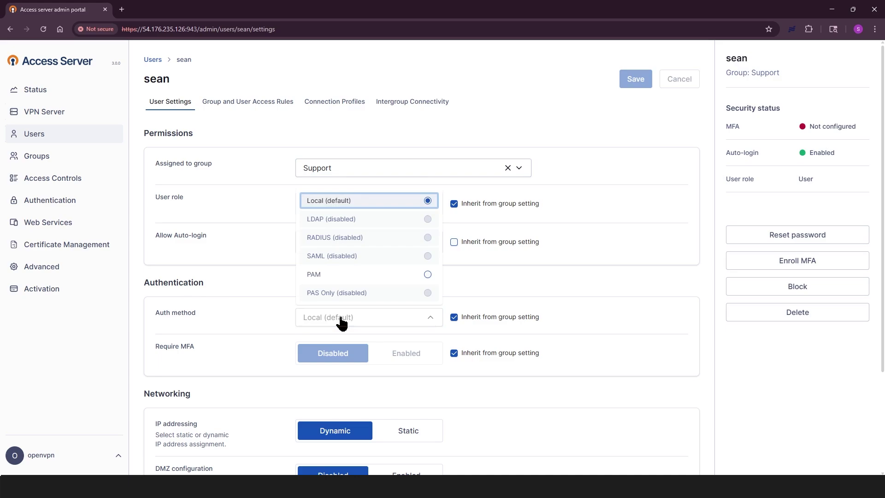
left_click(340, 318)
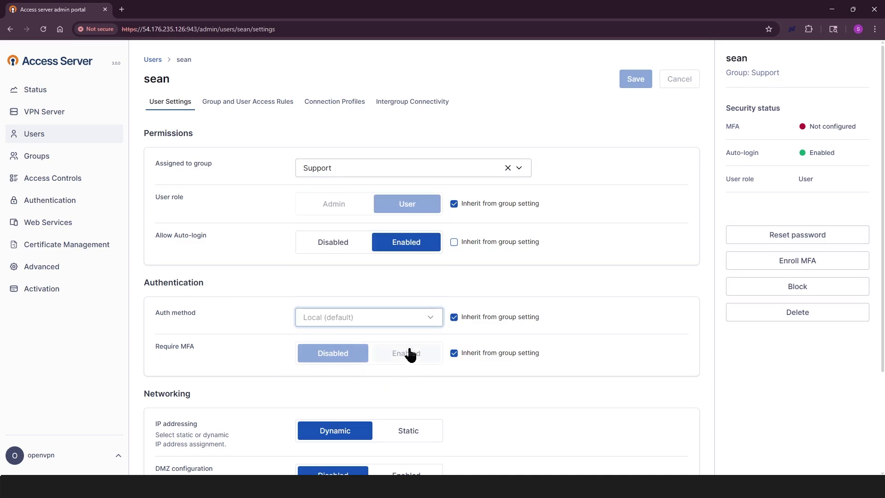
scroll(387, 357, "down", 3)
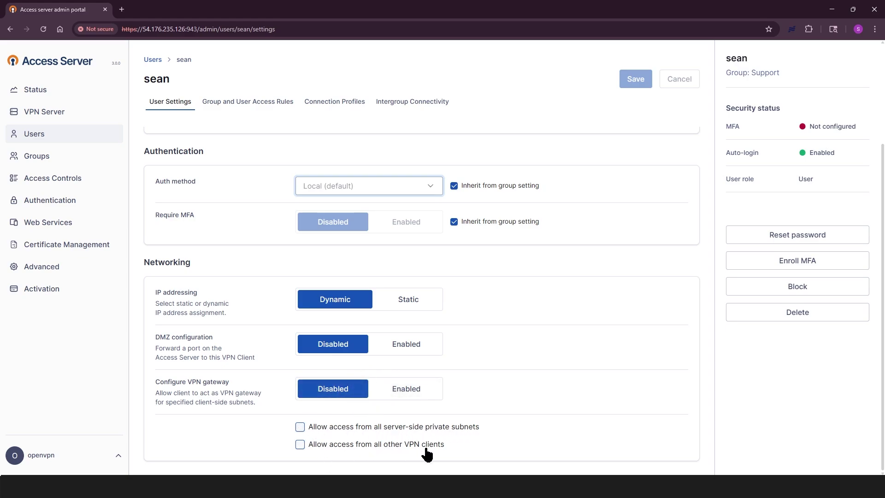
Look over the user's access rules, the new-rule form, and connection profiles
left_click(240, 108)
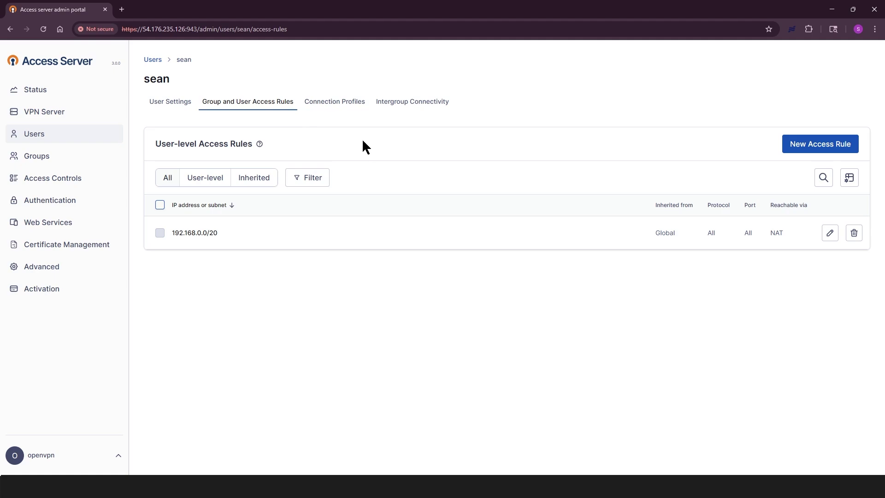
left_click(816, 146)
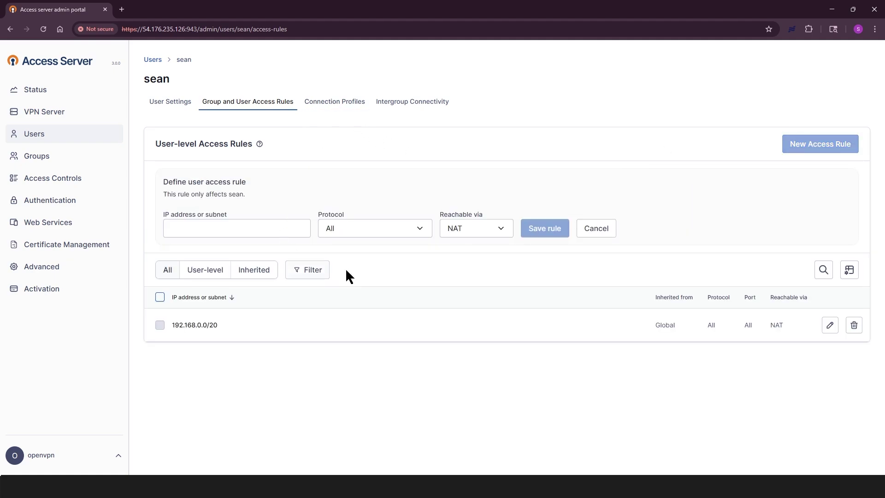
left_click(340, 112)
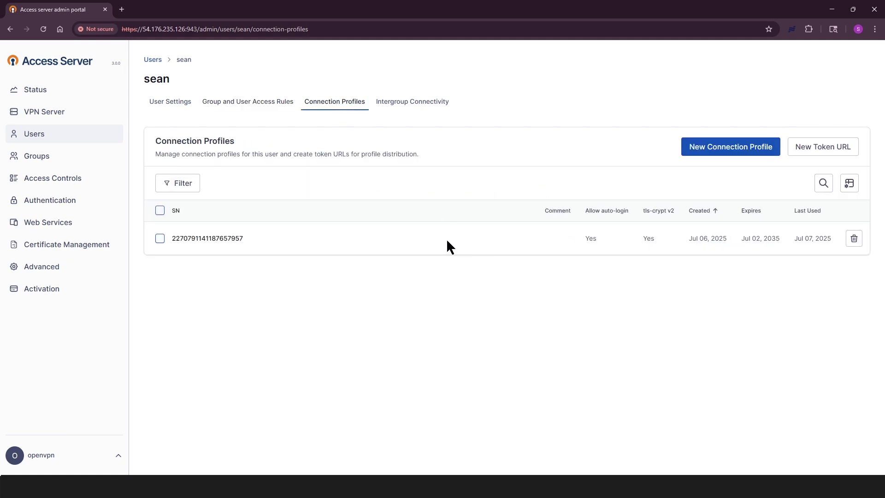
Filter the user's intergroup rules by two-way, one-way and all, then open the Sales group
left_click(402, 101)
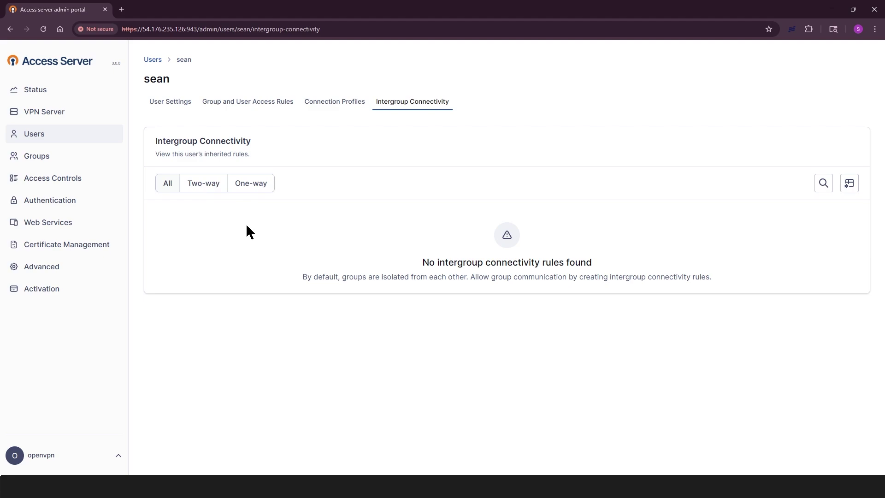
left_click(206, 188)
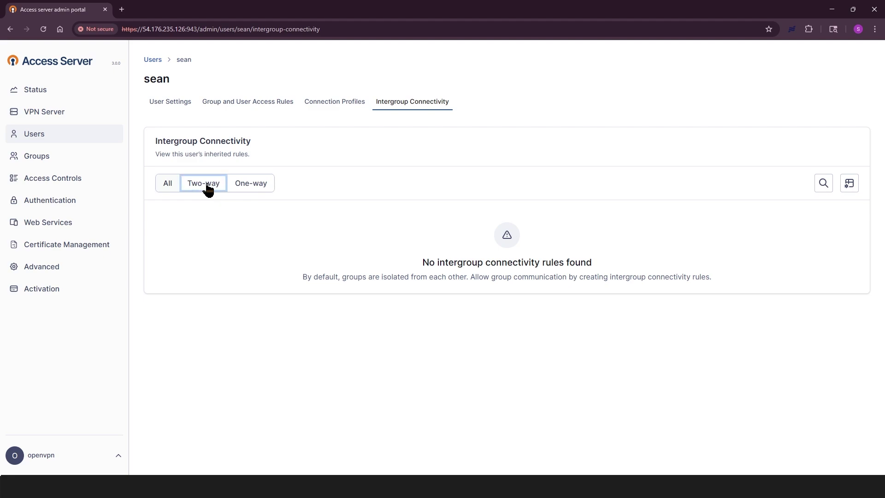
left_click(243, 191)
left_click(173, 188)
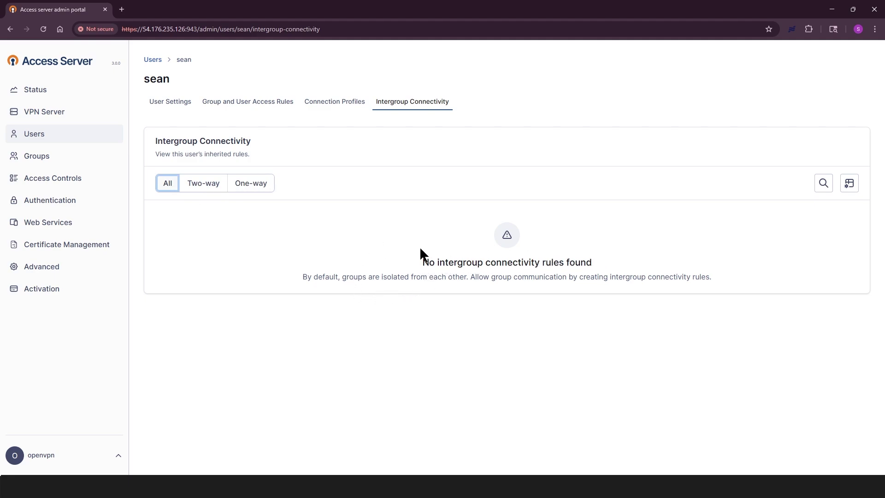
left_click(37, 160)
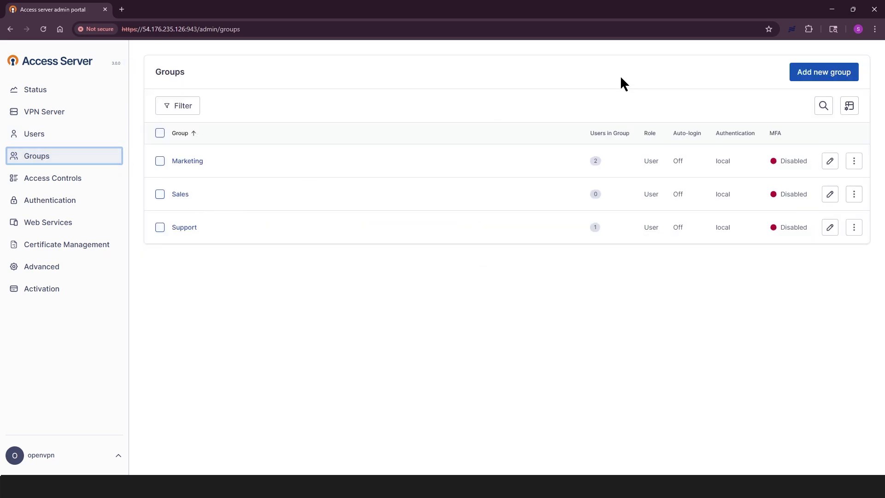
left_click(815, 74)
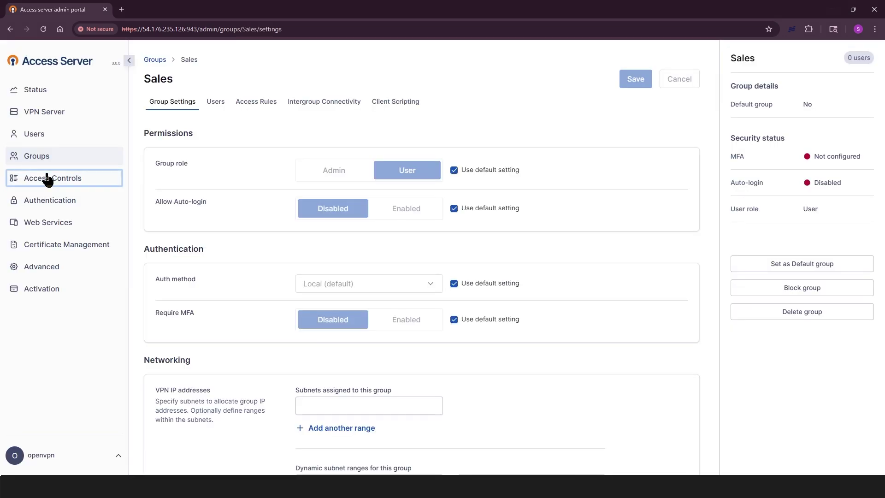
Browse Access Controls' Global Access Rules, then the empty Intergroup Connectivity list
left_click(46, 177)
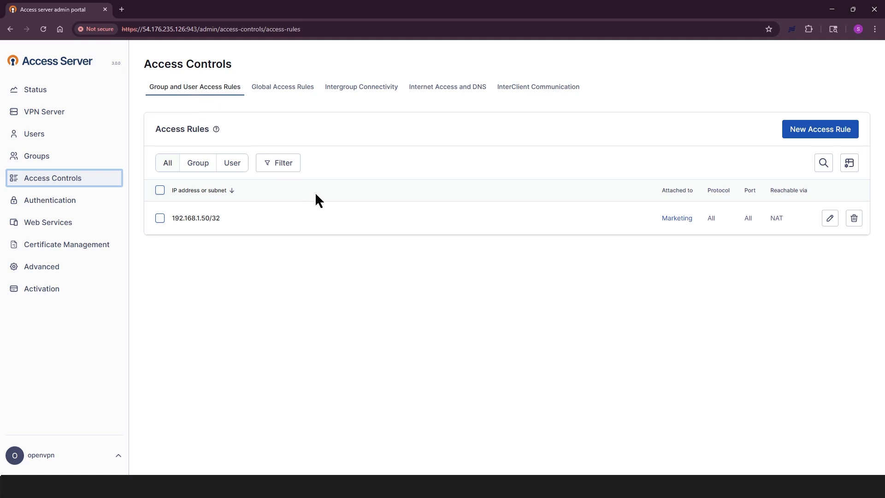
left_click(265, 90)
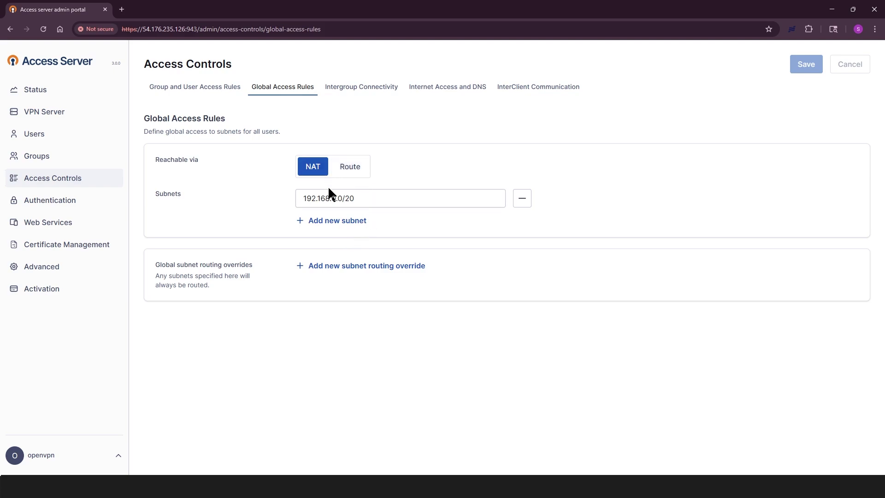
left_click(367, 90)
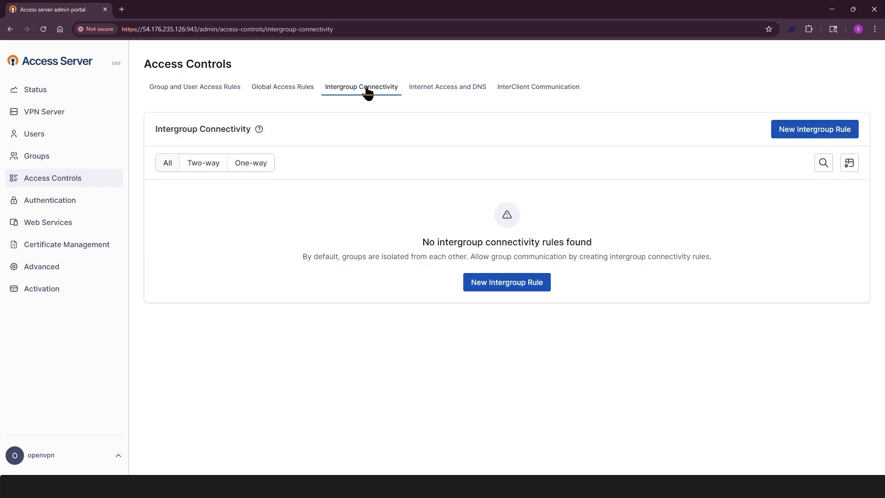
Scroll through Internet Access and DNS options, then view InterClient Communication with all users isolated
left_click(439, 94)
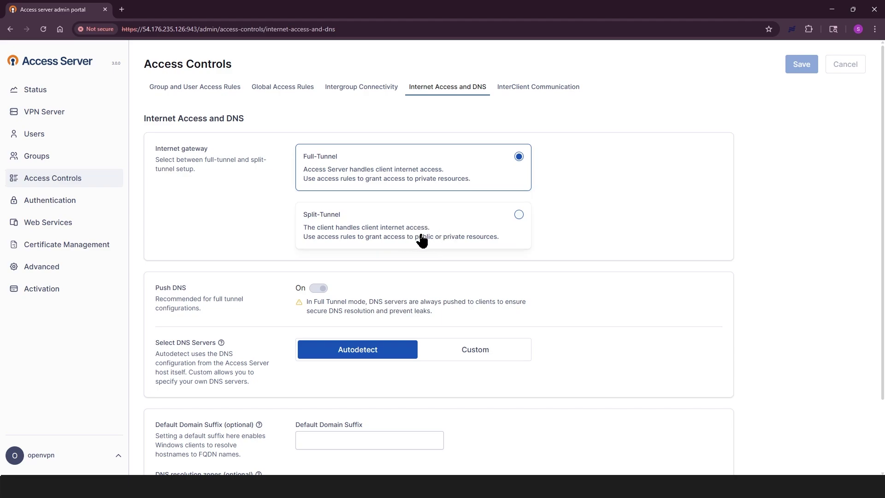
scroll(423, 290, "down", 2)
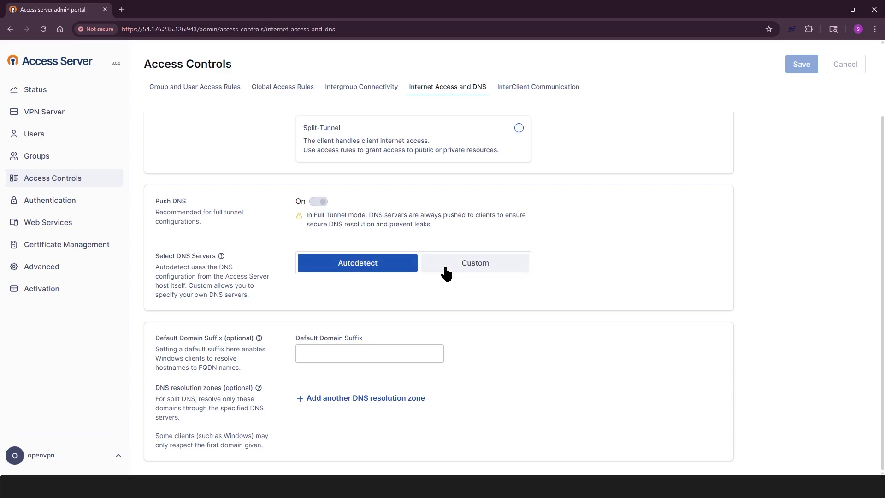
left_click(524, 88)
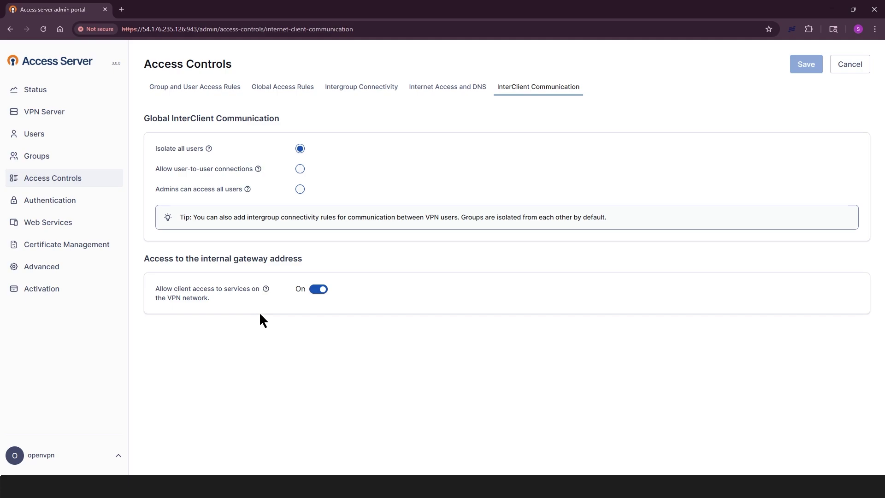
Check the Authentication default system choices, leaving Local selected
left_click(39, 201)
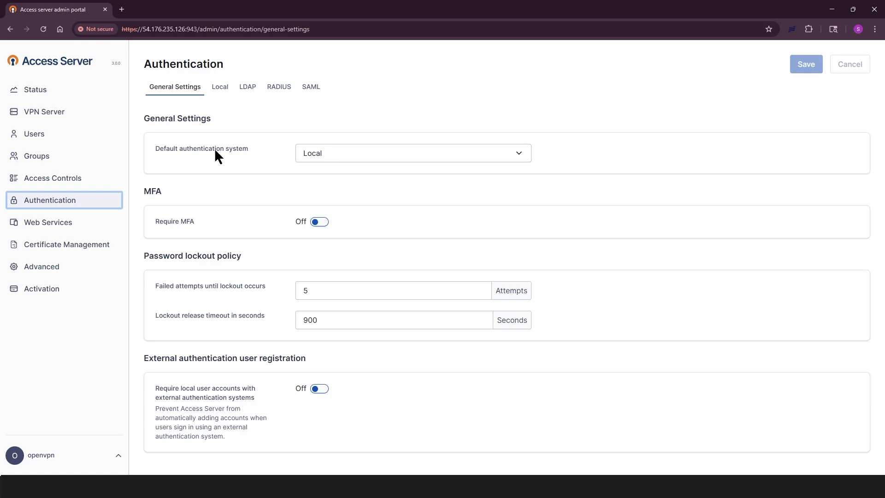
left_click(362, 153)
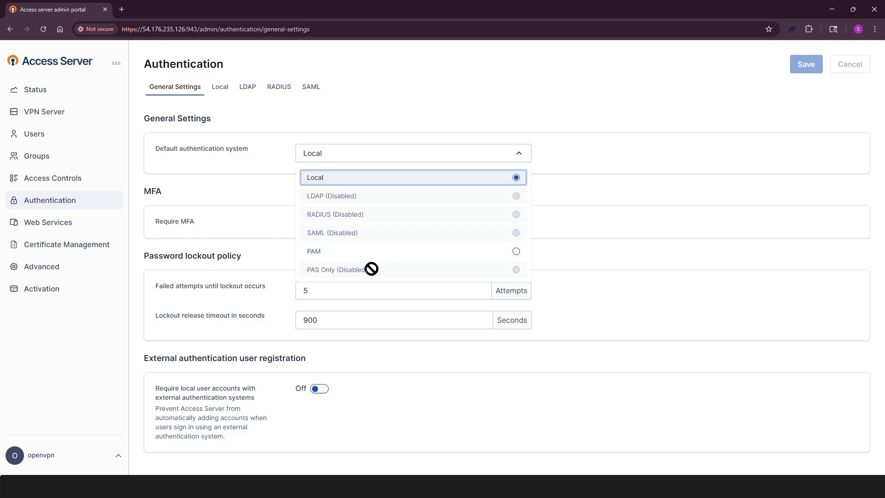
left_click(246, 167)
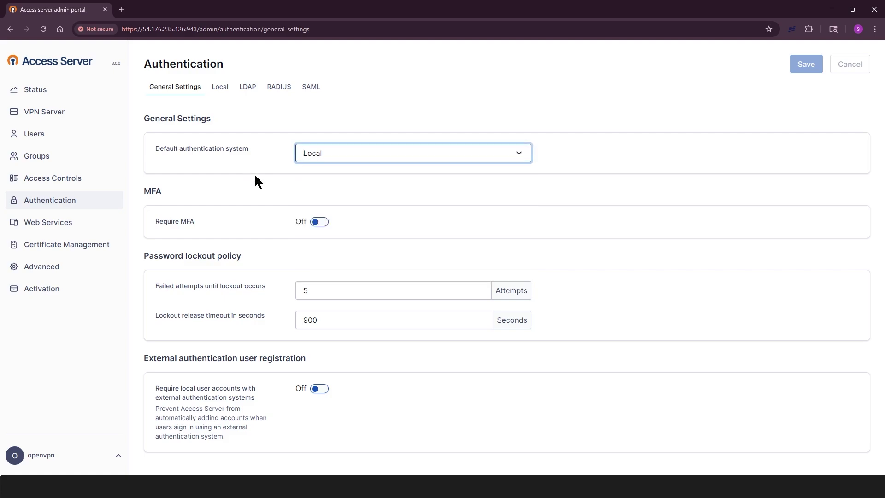
Scan the Client Web Server settings, then view the self-signed certificate valid until July 2026
left_click(55, 225)
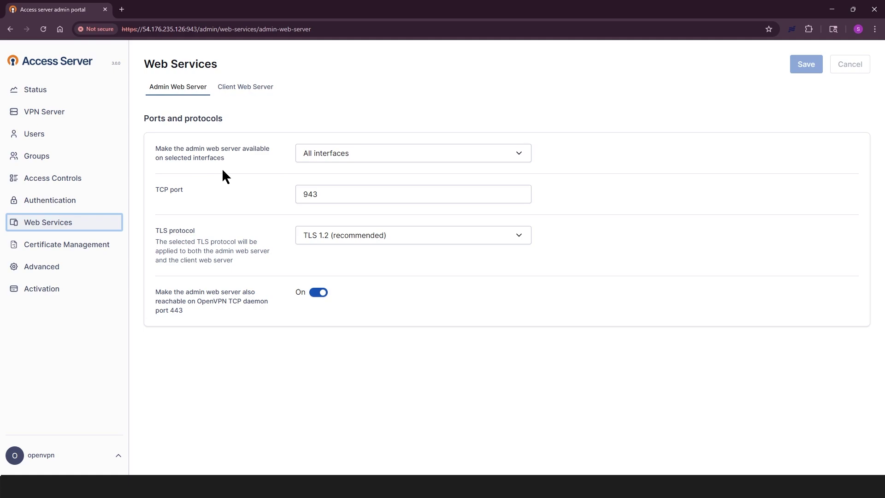
left_click(239, 89)
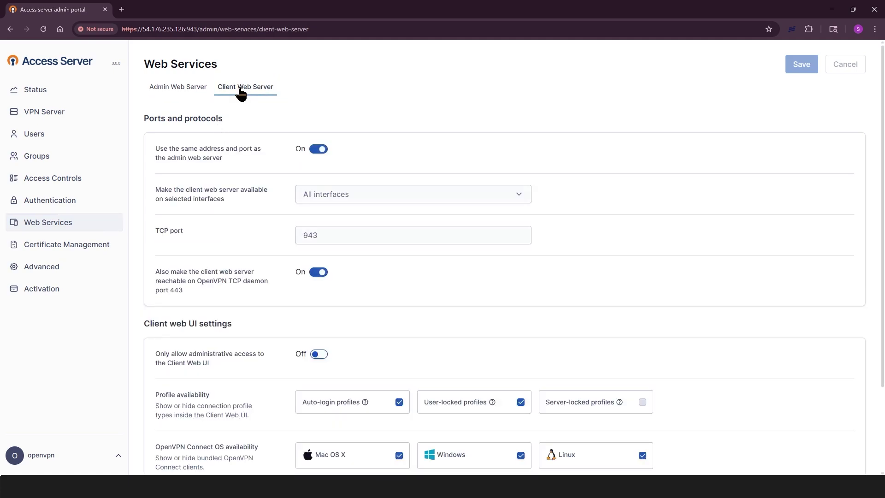
scroll(232, 256, "down", 2)
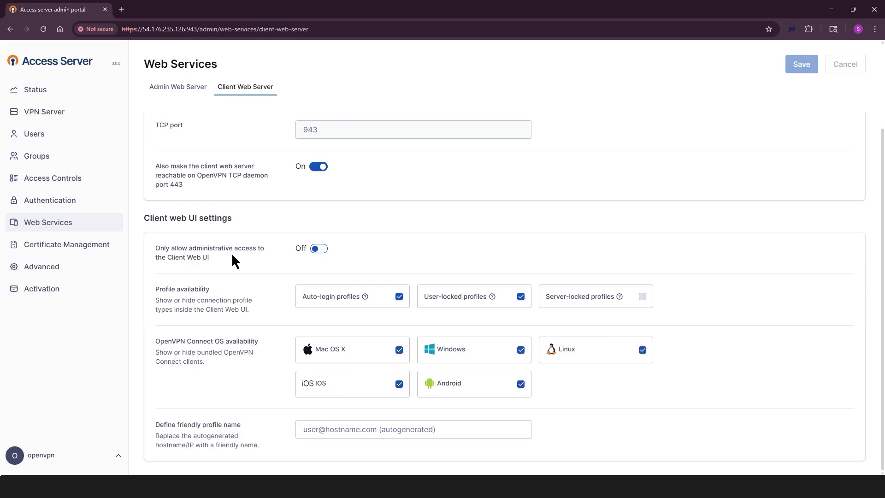
scroll(231, 252, "up", 2)
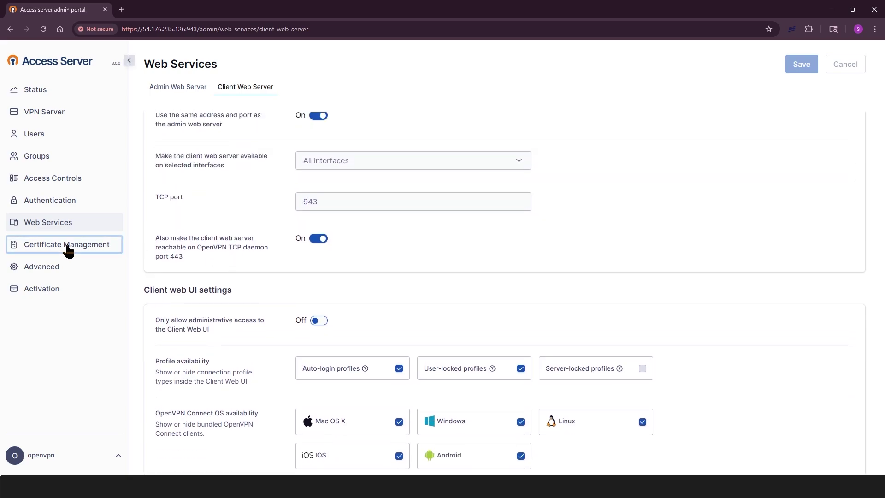
left_click(67, 247)
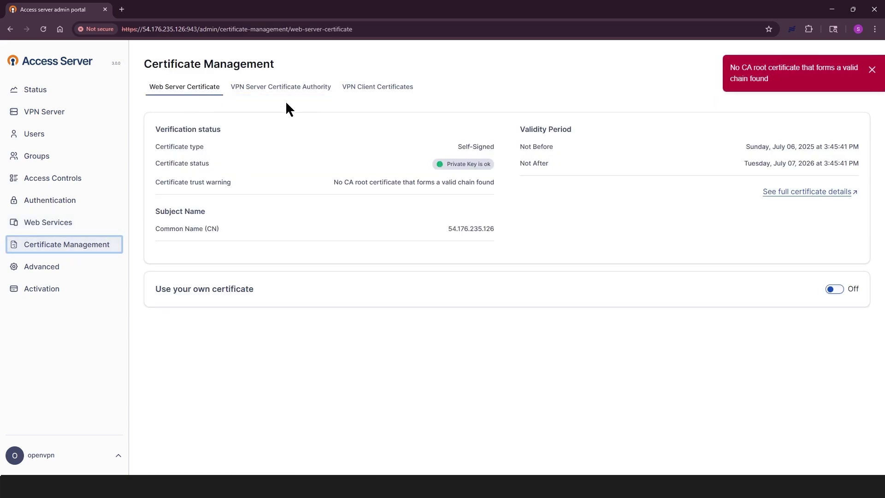
Dismiss the certificate chain error, view the server certificate authorities, then list the VPN client certificates
left_click(871, 70)
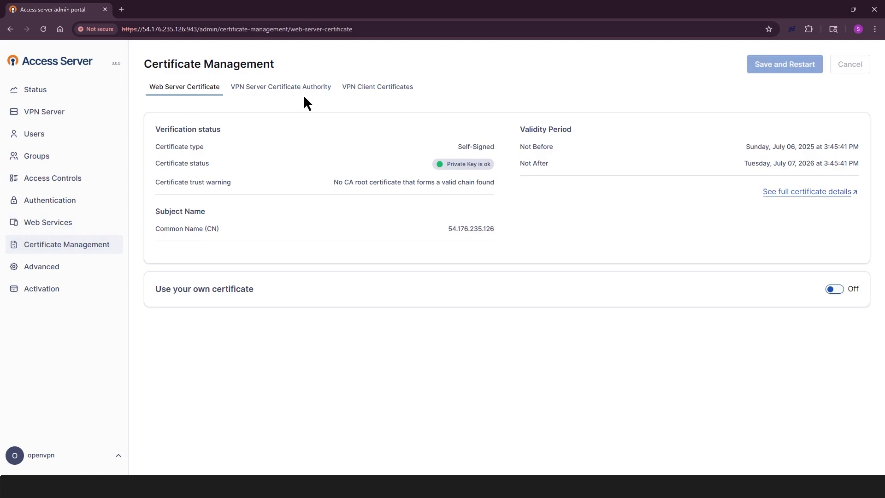
left_click(280, 92)
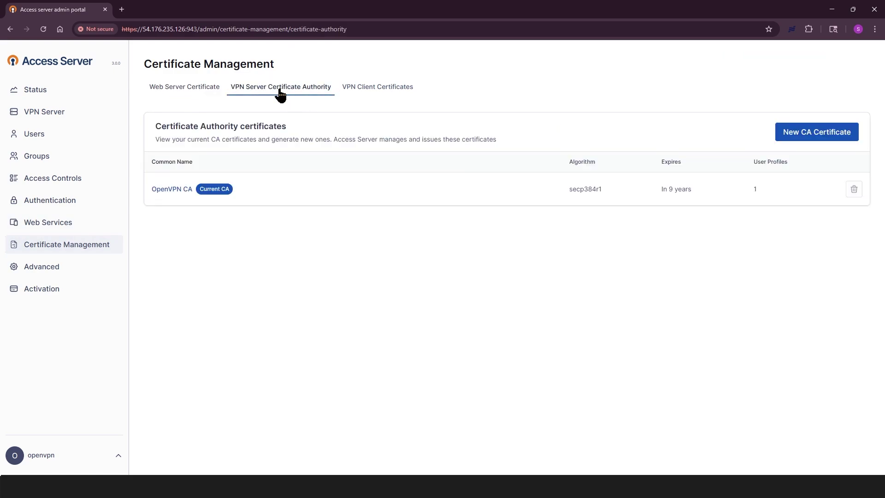
left_click(369, 92)
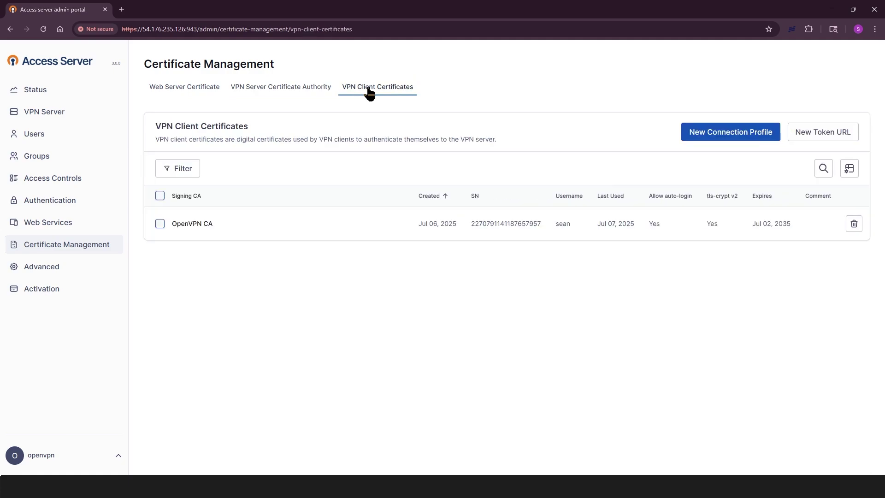
Enter Advanced Settings past the risk warning, then view the Activation licence page
left_click(39, 272)
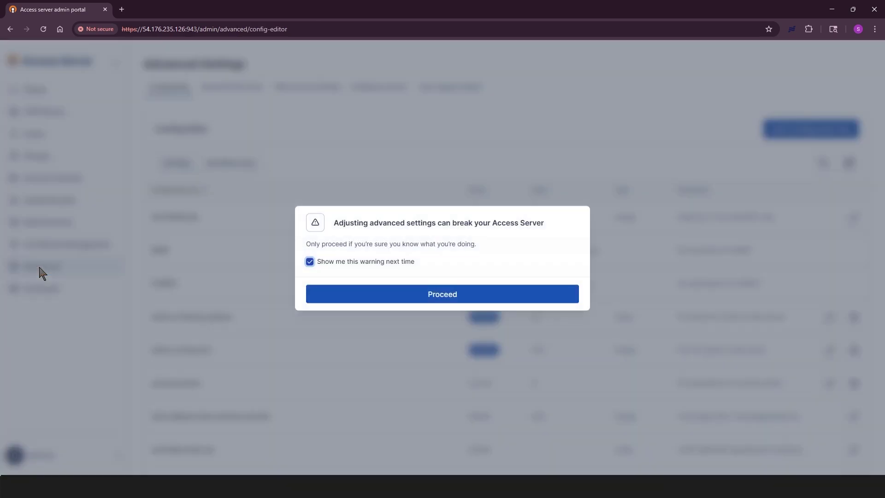
left_click(459, 300)
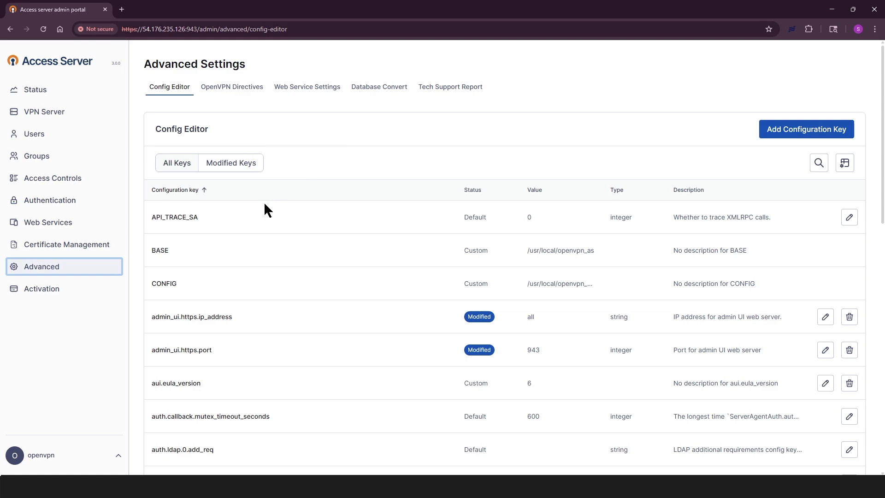
left_click(41, 295)
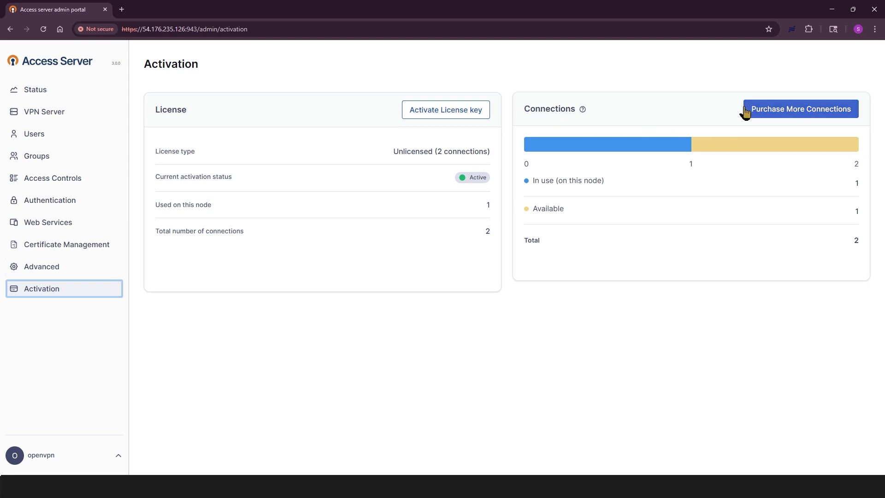
Go to the OpenVPN support website from the admin menu and reveal its Resources links
left_click(118, 460)
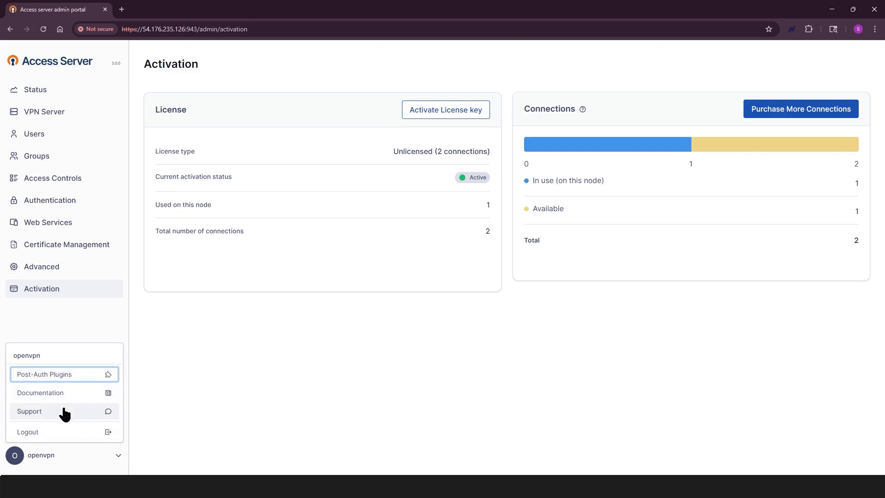
left_click(70, 379)
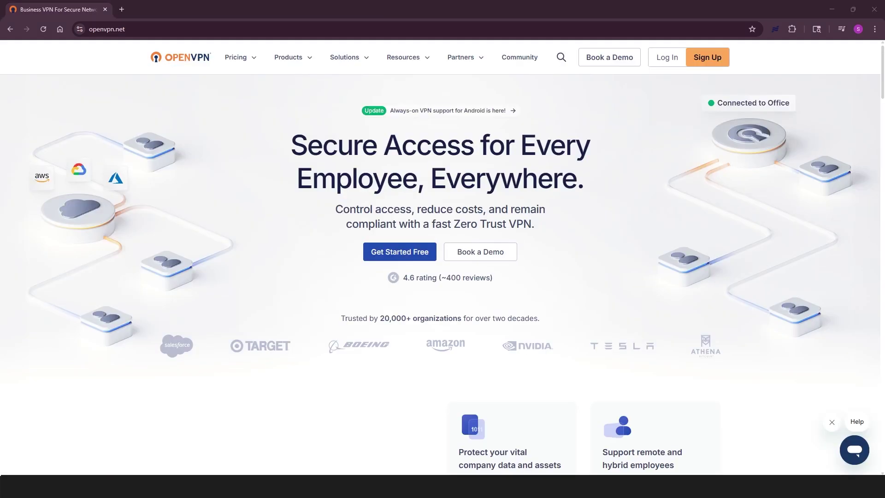
left_click(419, 62)
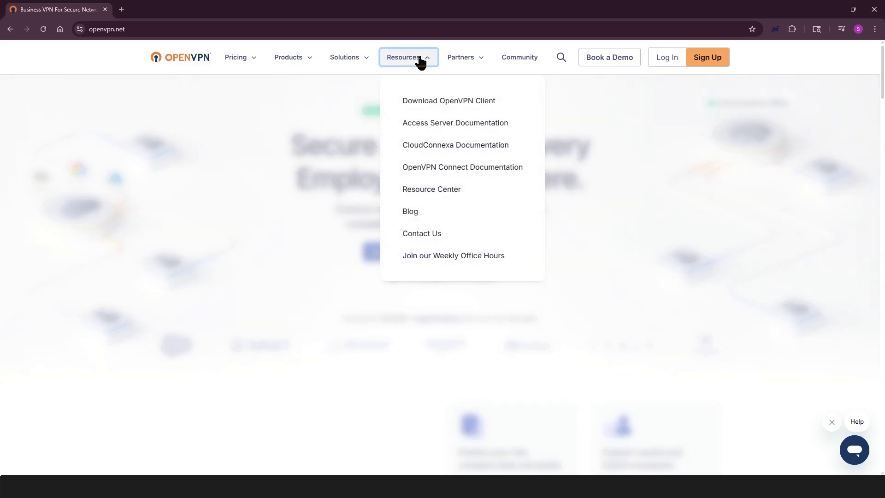